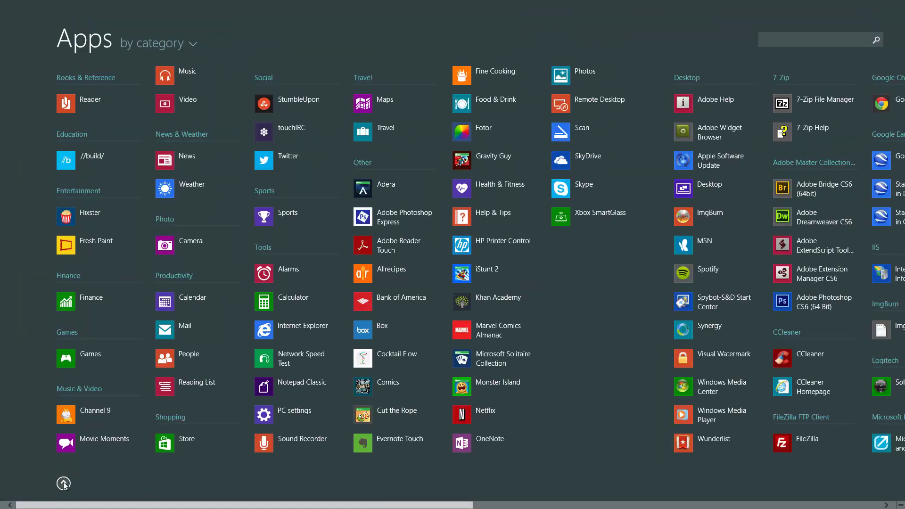
Leave the Apps list using the up-arrow to get back to Start.
click(63, 483)
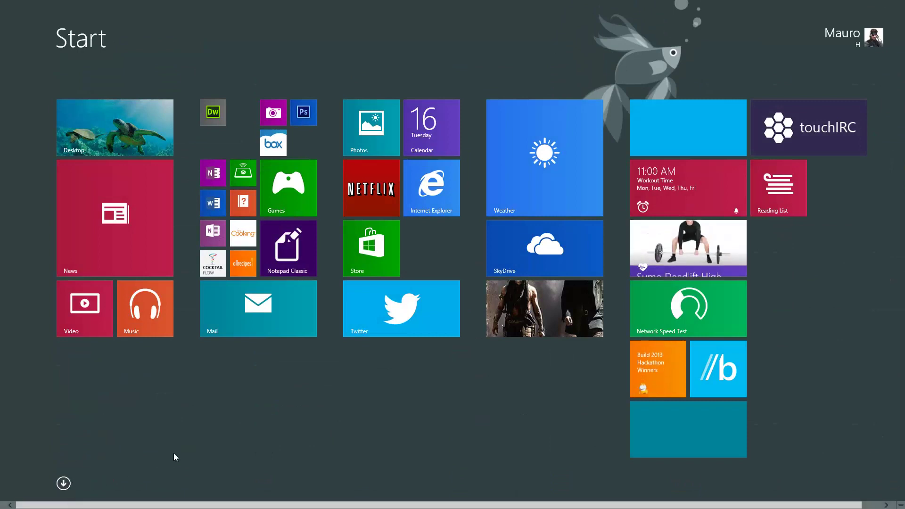
Switch to the desktop and open Properties from the taskbar's right-click menu.
click(129, 140)
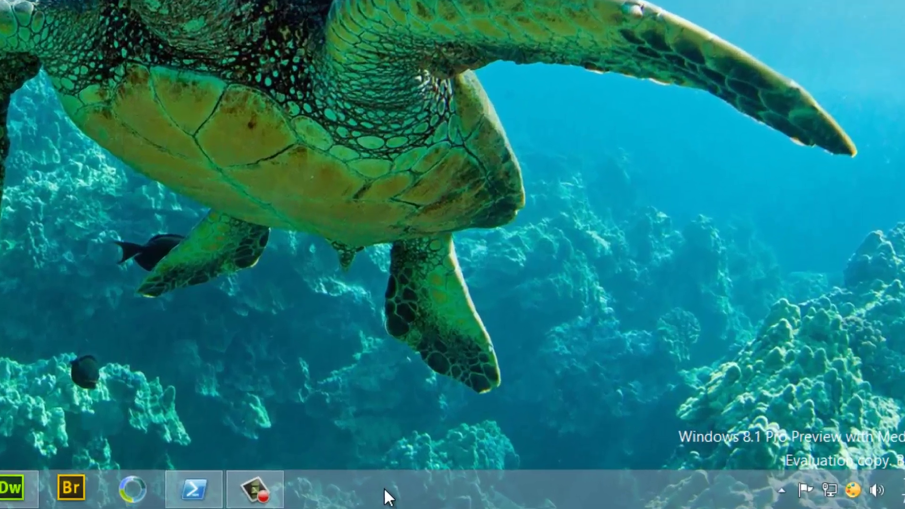
right_click(629, 499)
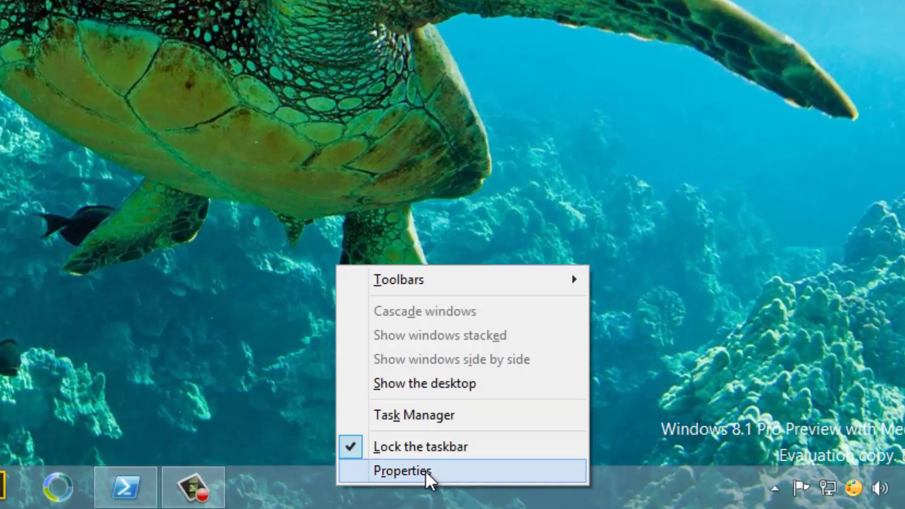
click(425, 470)
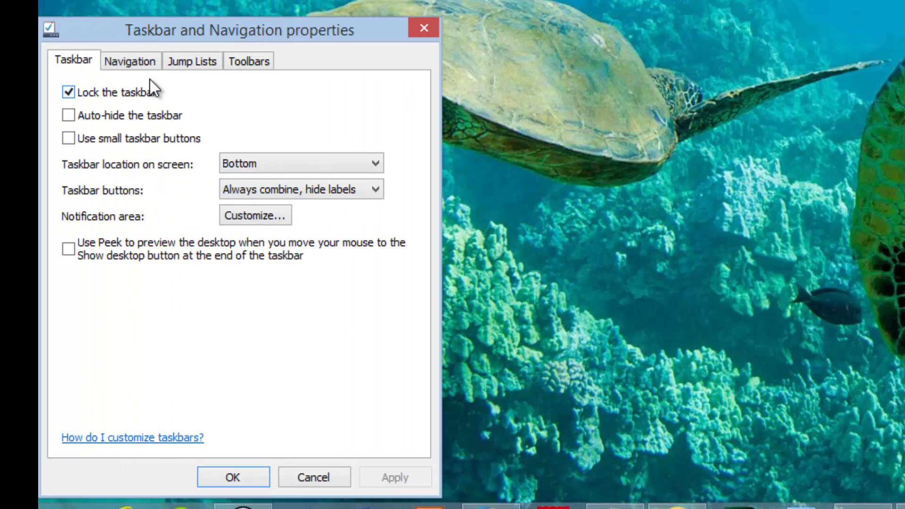
Enable 'Show the Apps view automatically' and 'List desktop apps first' under Navigation, then apply.
click(122, 58)
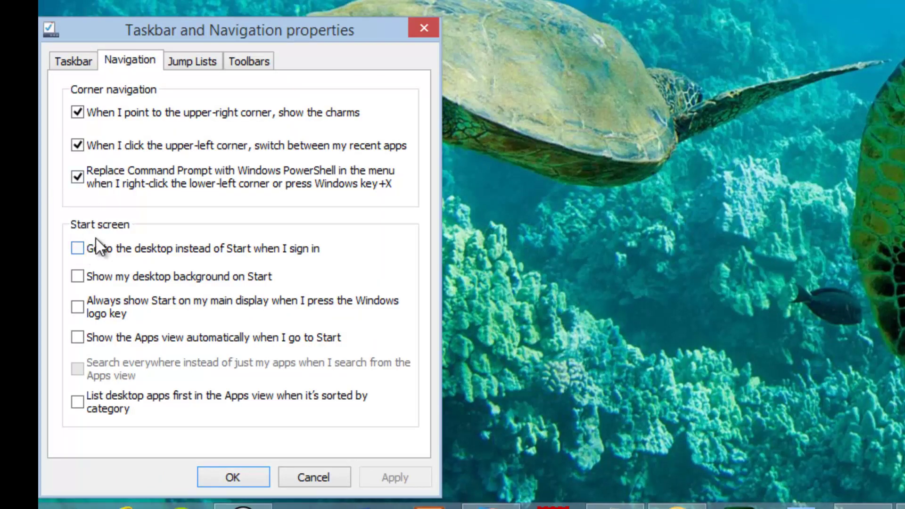
click(78, 338)
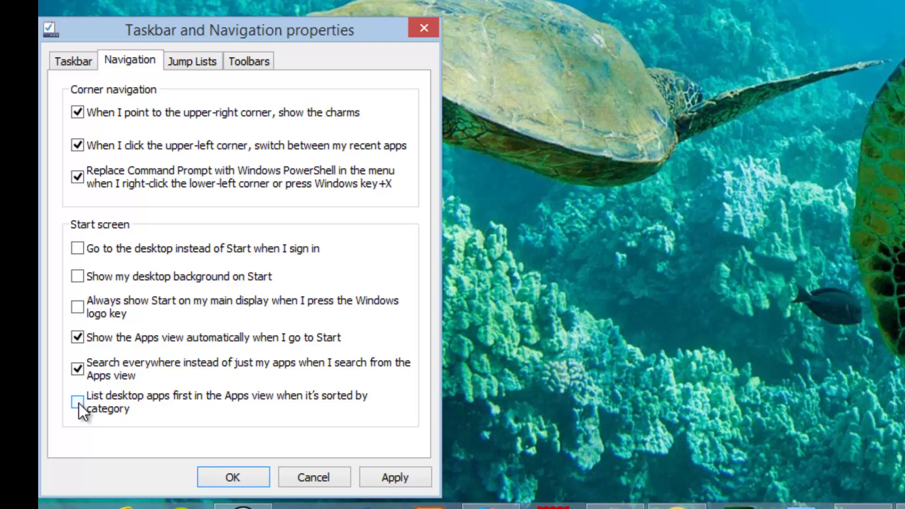
click(78, 402)
click(400, 478)
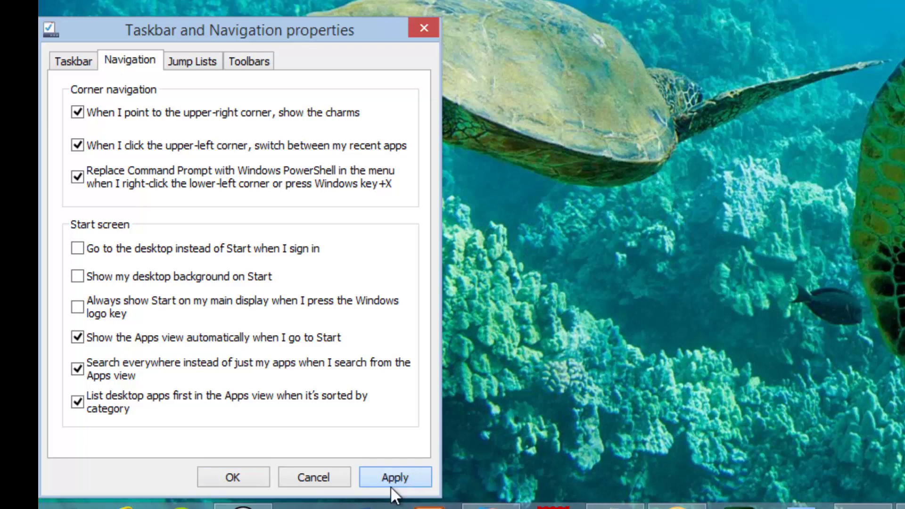
Confirm with OK, verify Start opens the Apps view, then return to the desktop.
click(254, 481)
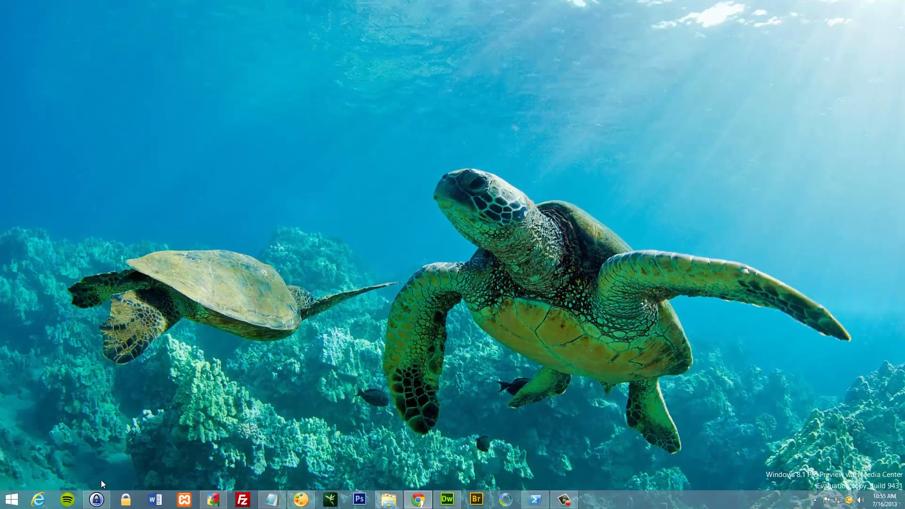
key(super)
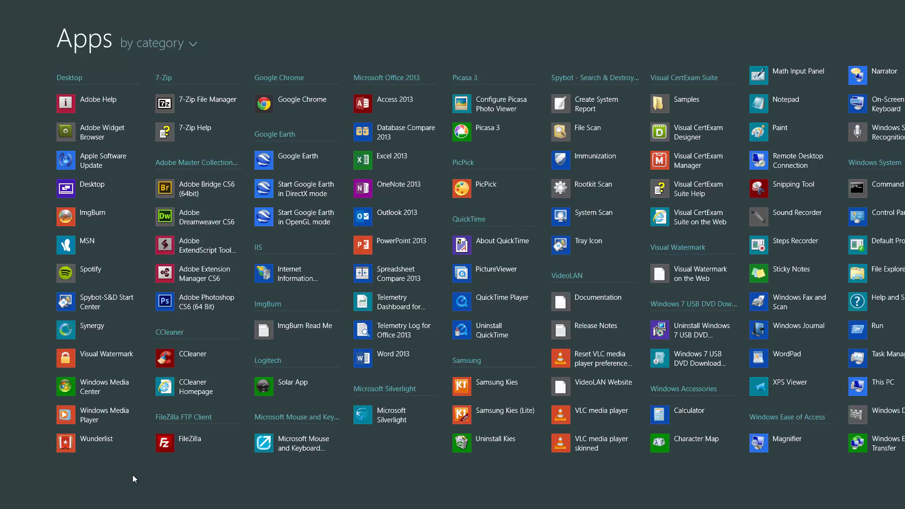
key(super+d)
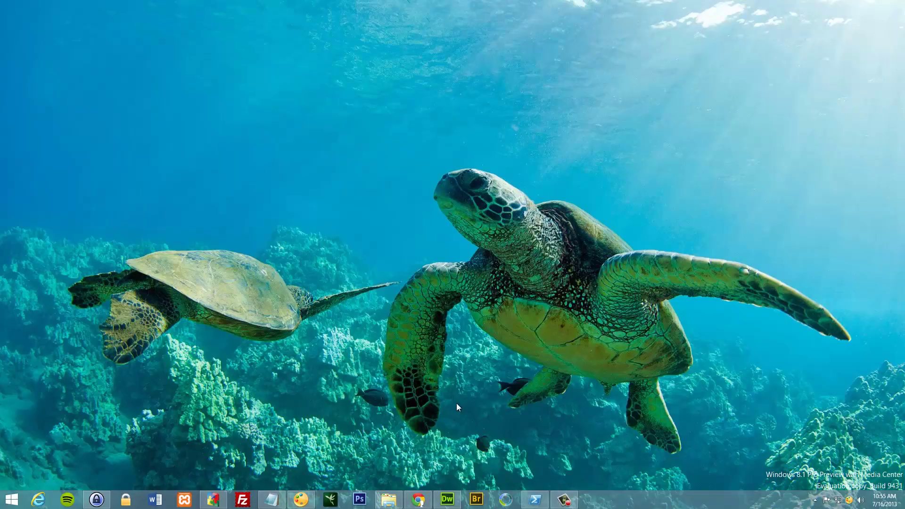